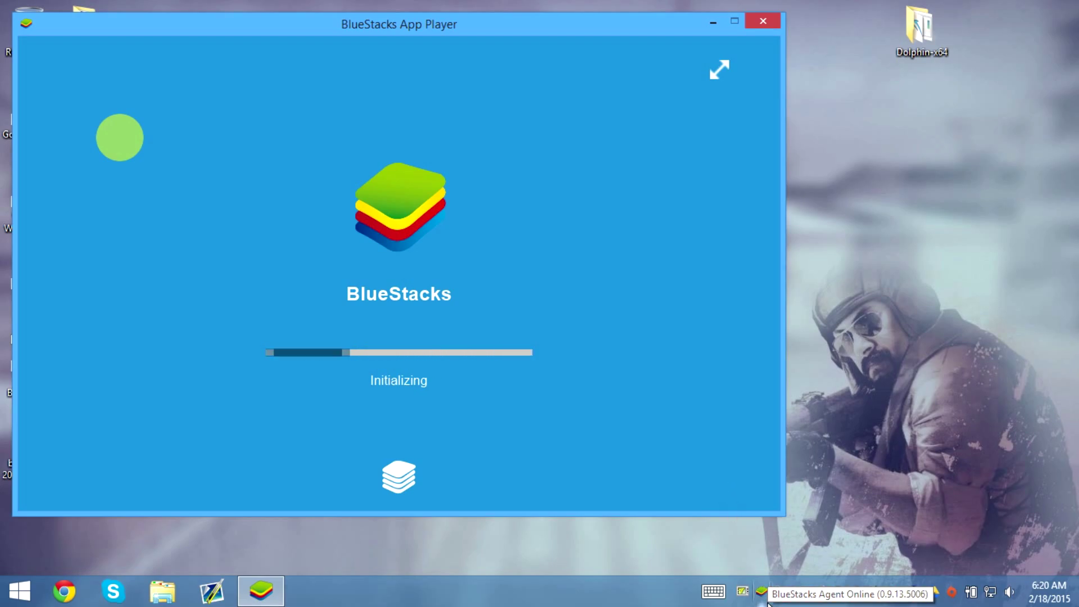
Step: Close BlueStacks App Player, launch BlueStacks Easy.exe from the BS Easy folder and apply the tool's skin
left_click_drag(430, 30, 578, 55)
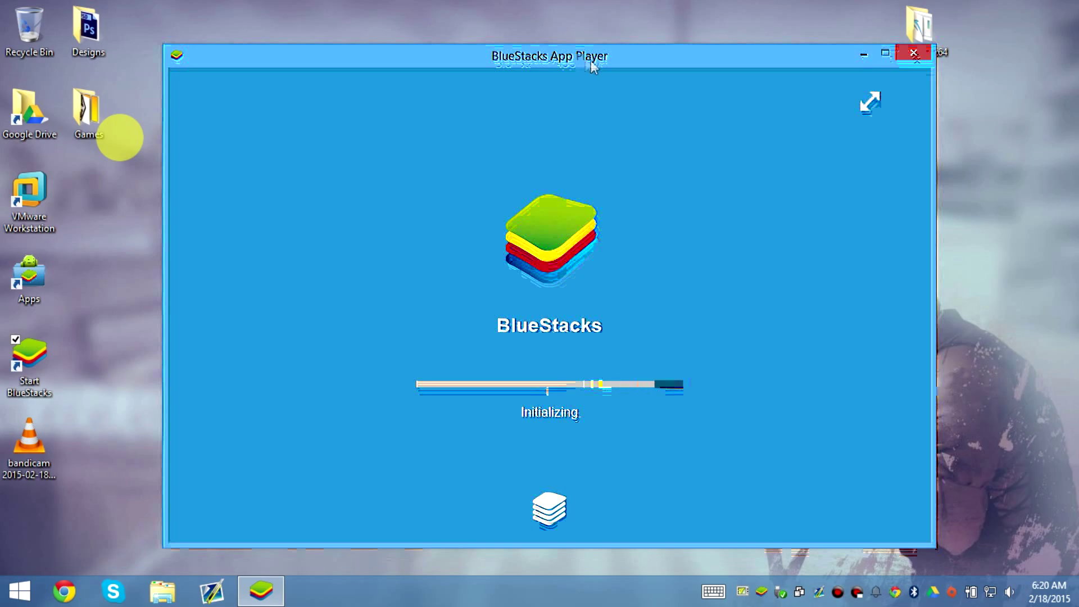
left_click(915, 53)
double_click(516, 126)
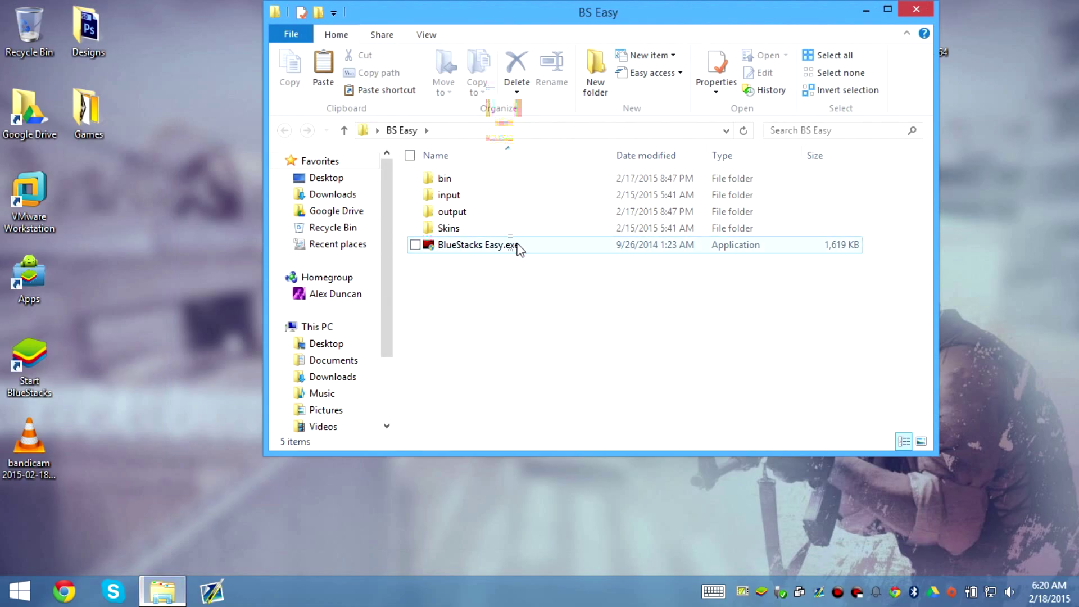
double_click(521, 248)
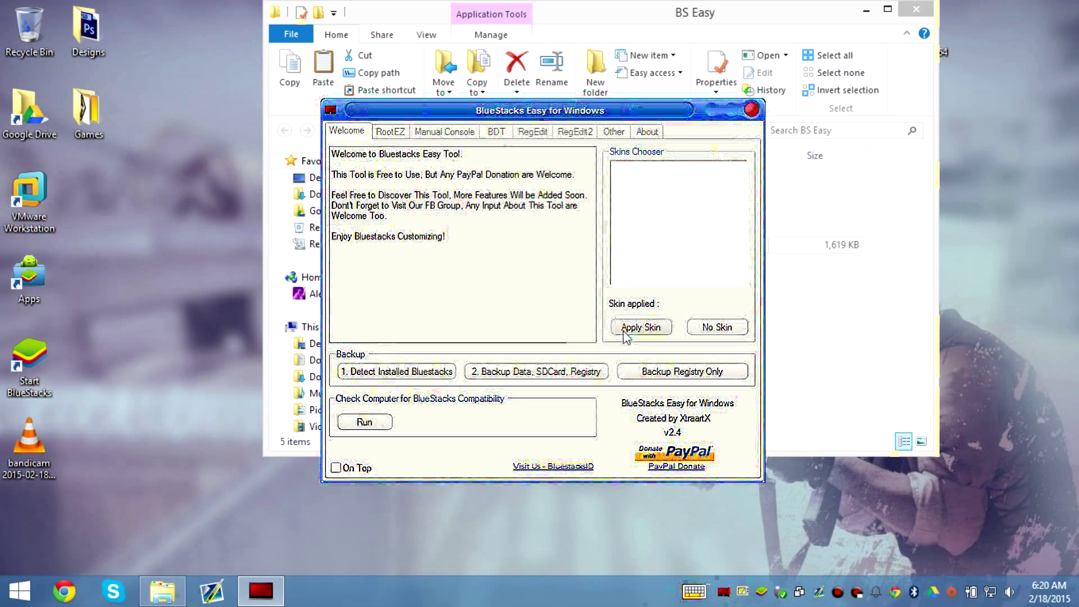
left_click(626, 332)
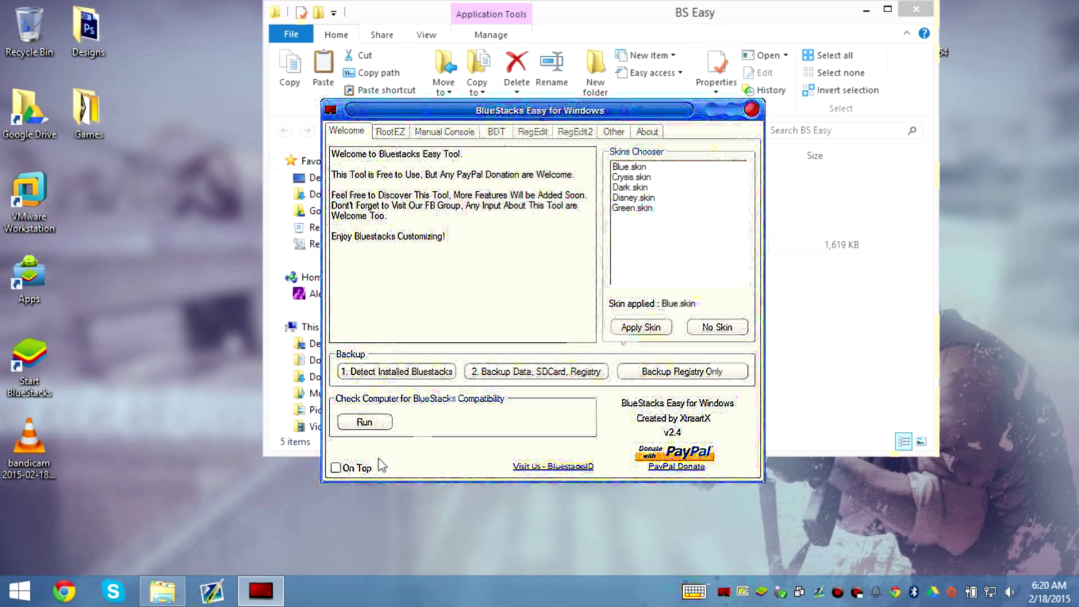
Step: In RootEZ, auto-detect Root.fs from the installed BlueStacks and choose version 0.9 (KitKat) with the Rooting process
left_click(394, 133)
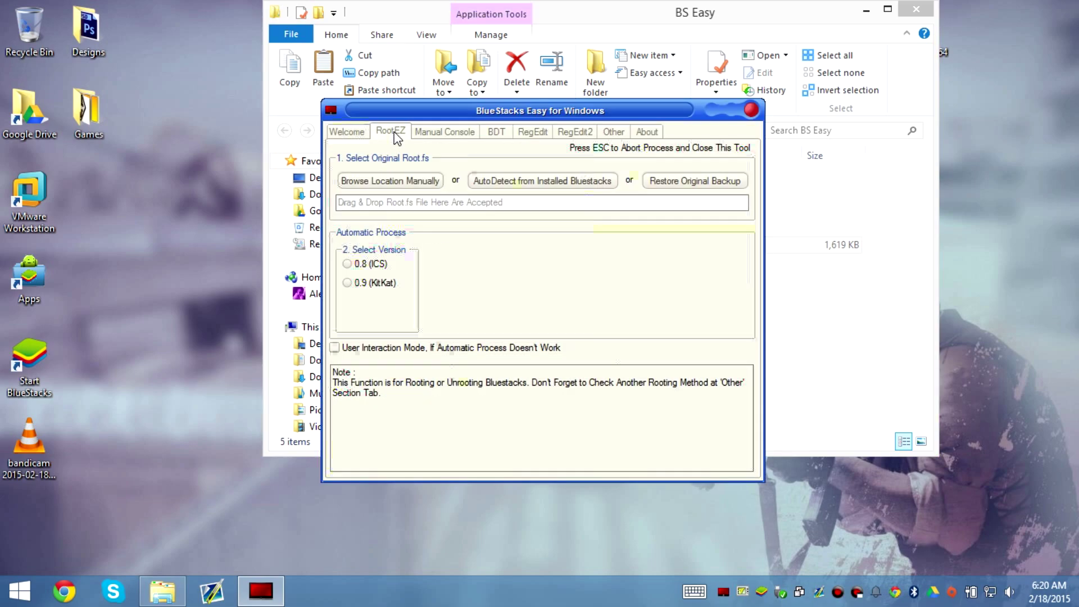
left_click(514, 180)
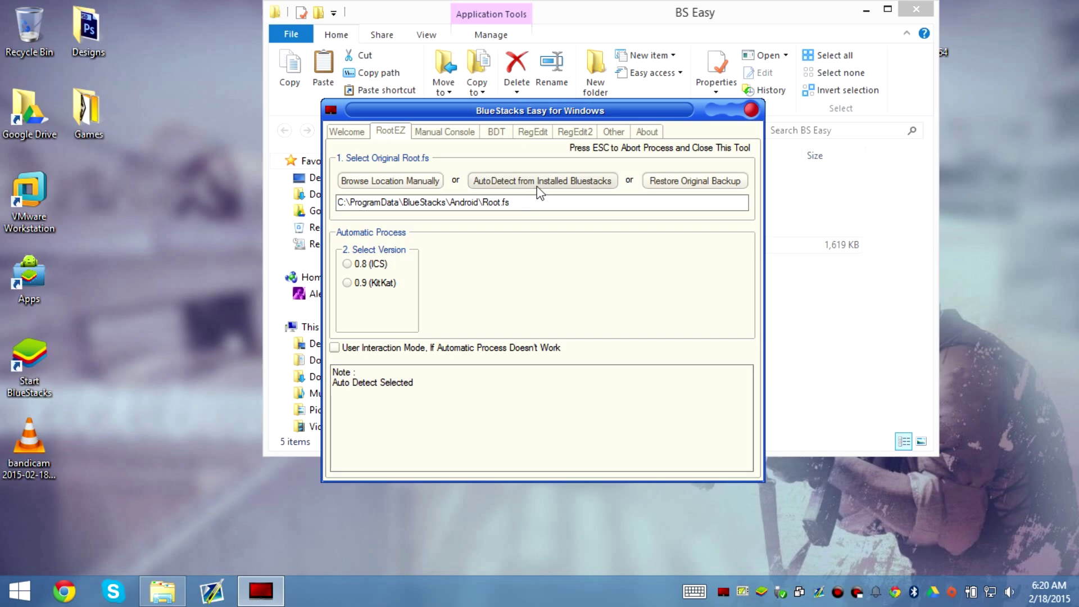
left_click(375, 284)
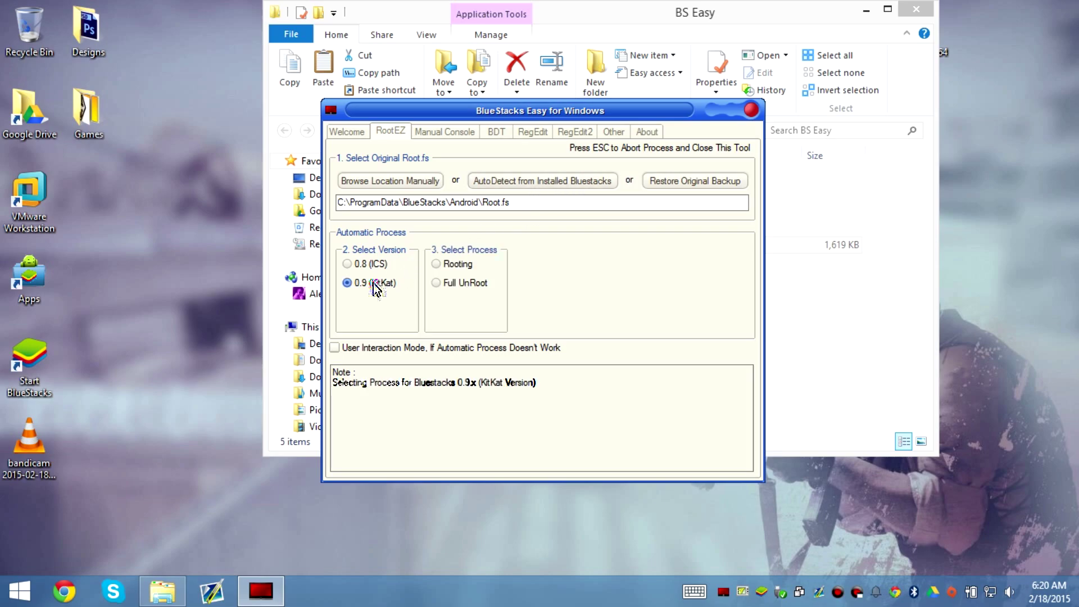
left_click(453, 264)
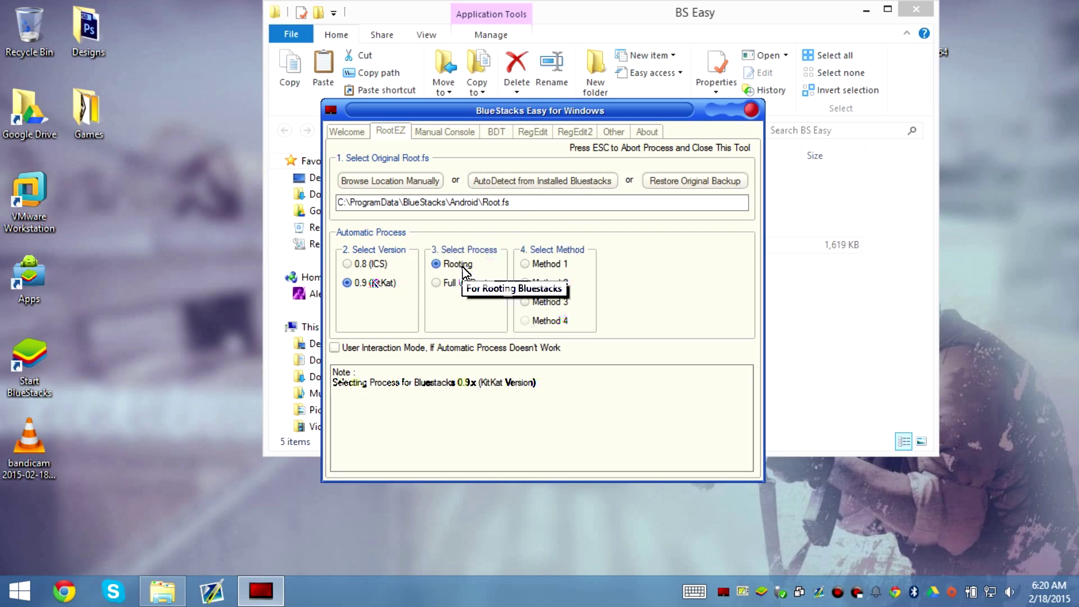
Step: Compare the notes for rooting Methods 1, 2 and 3 by selecting each one
left_click(556, 284)
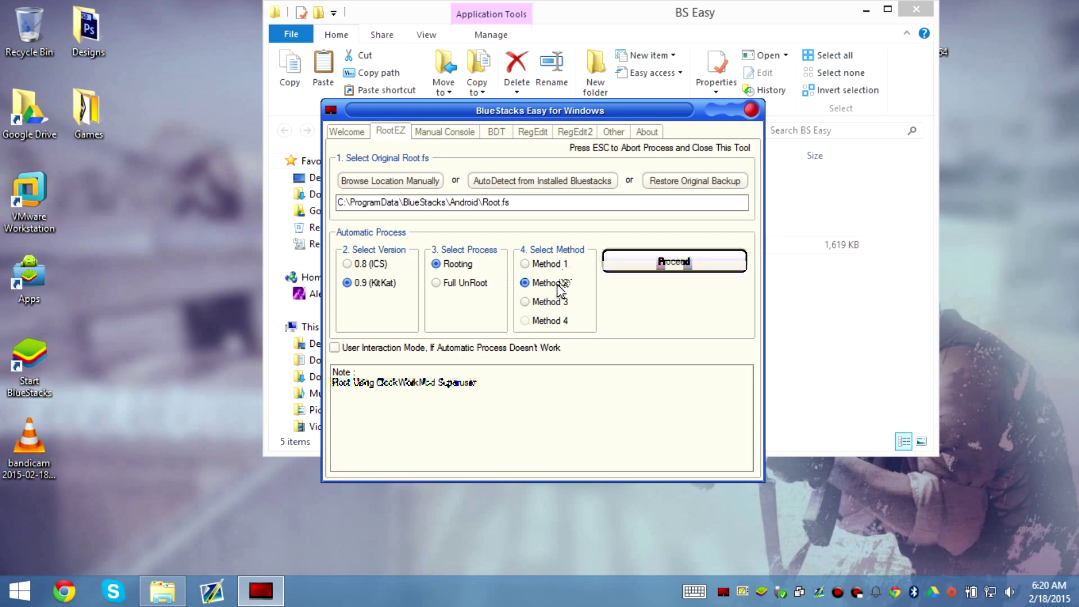
left_click(555, 302)
left_click(557, 284)
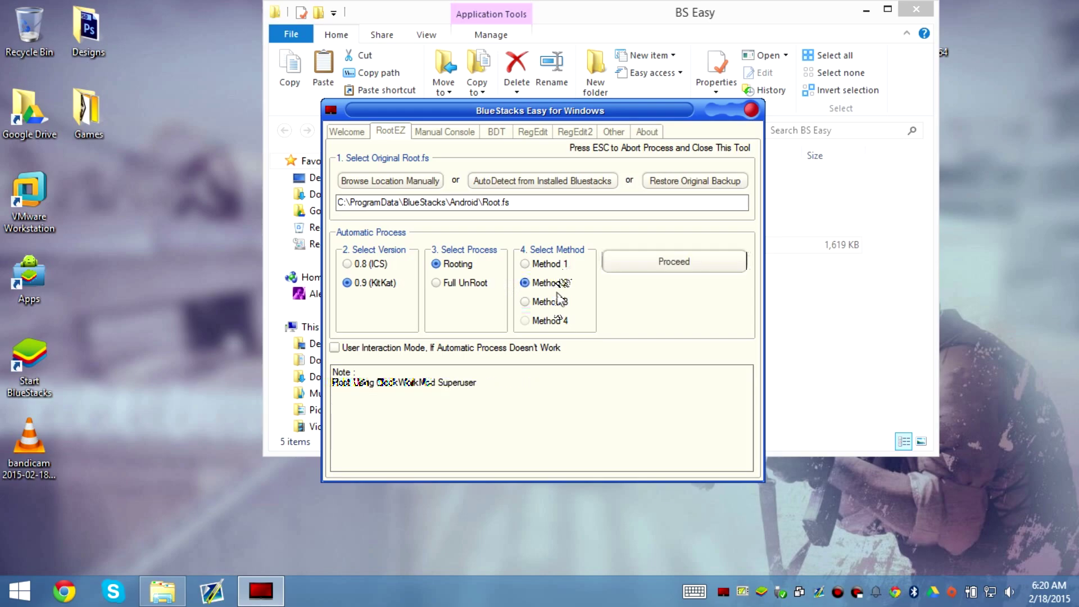
left_click(561, 304)
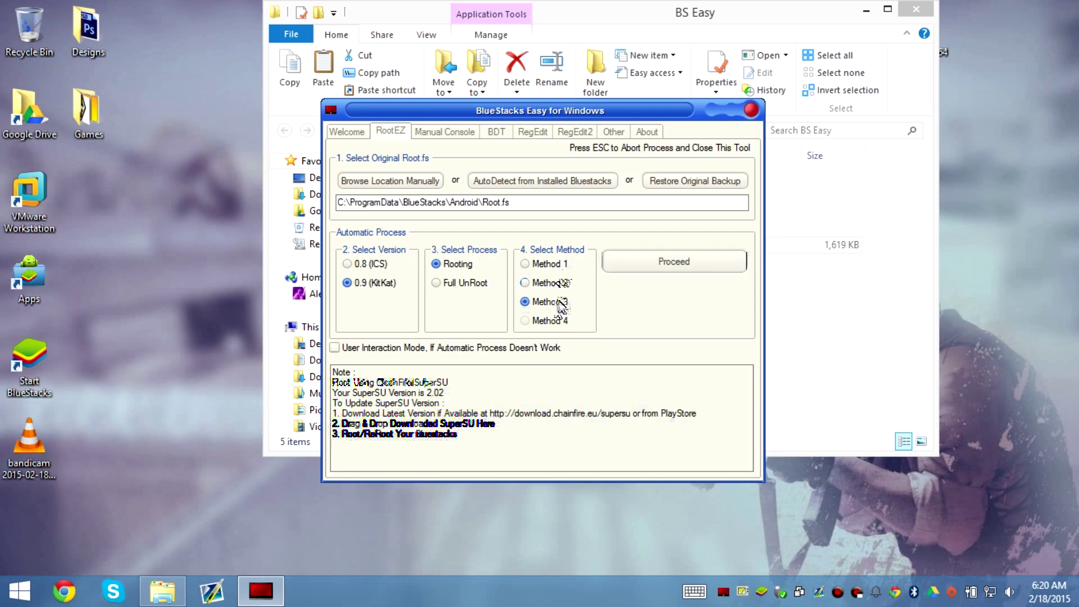
left_click(552, 271)
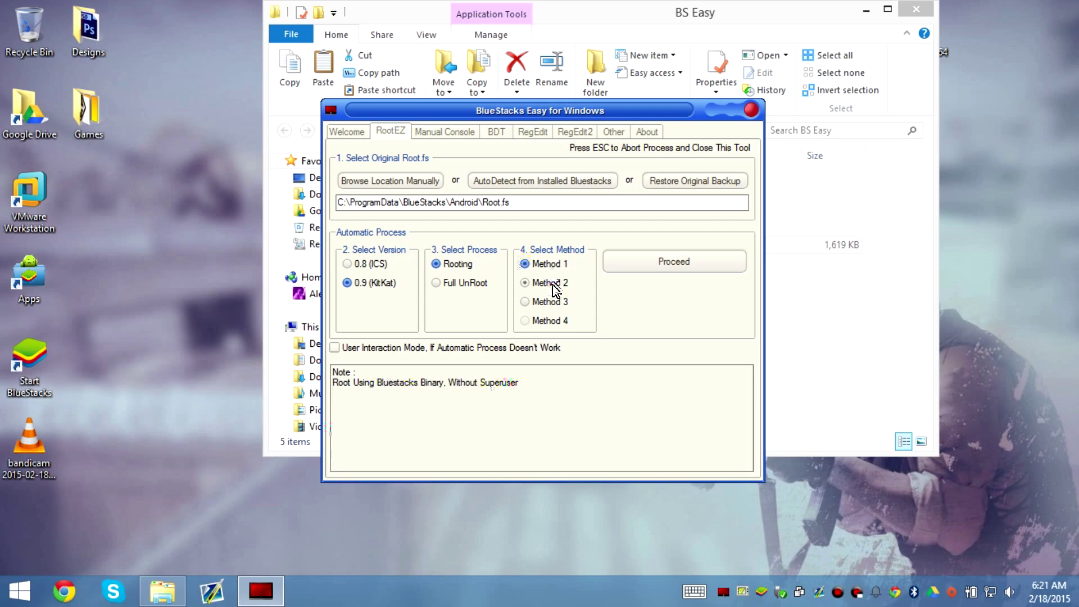
left_click(554, 282)
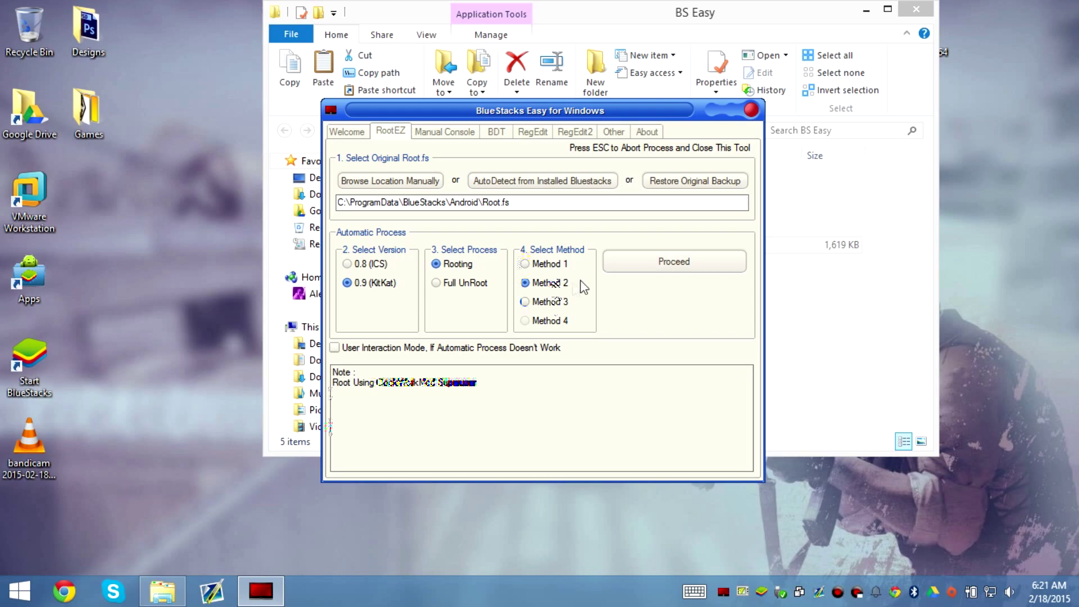
left_click(539, 302)
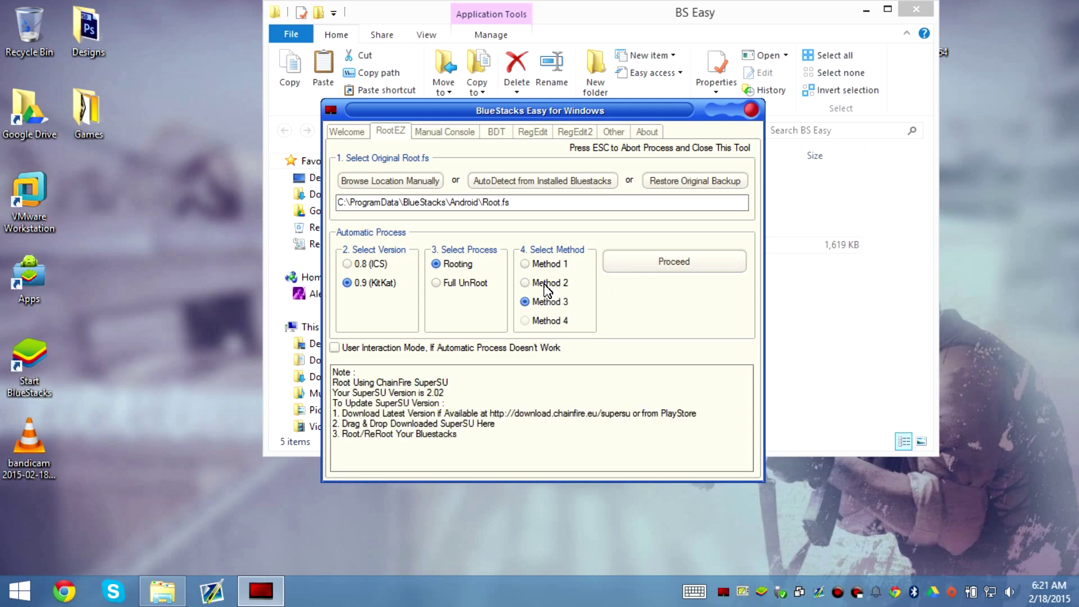
Step: Select Method 2 and start the rooting process
left_click(545, 284)
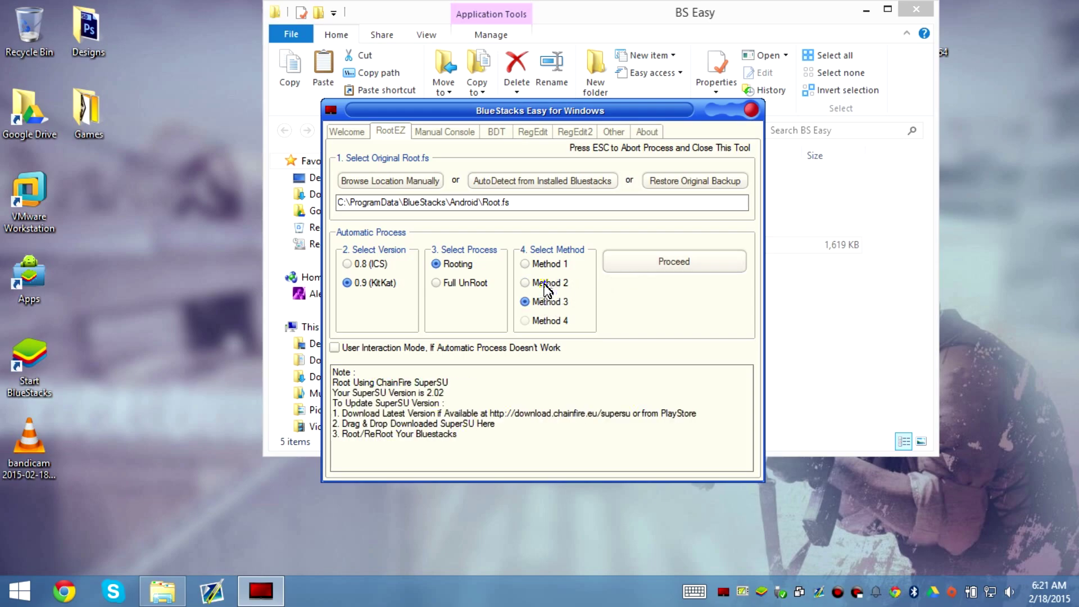
left_click(672, 263)
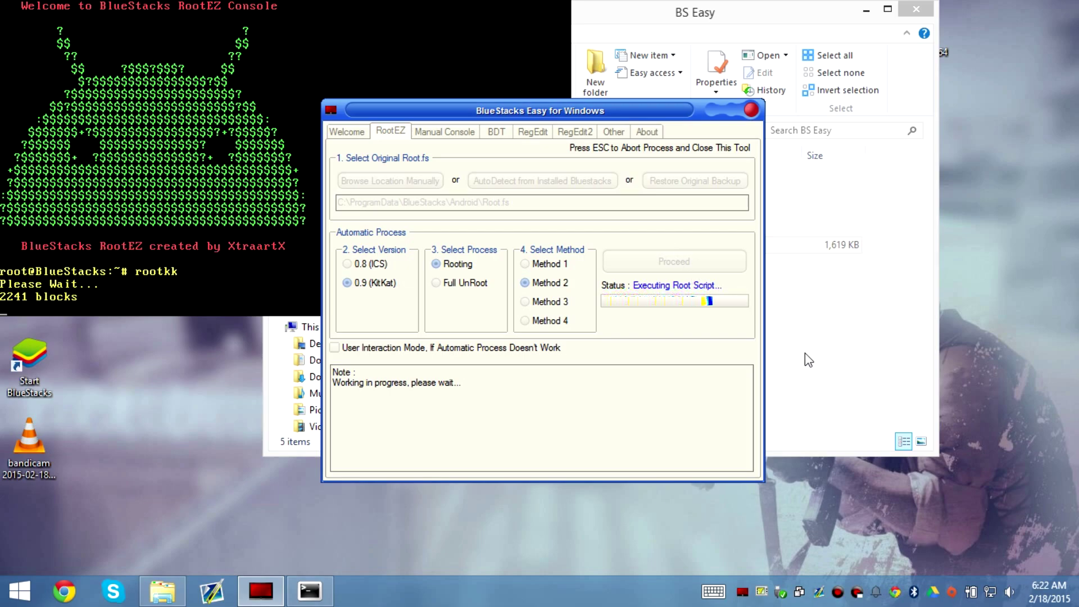
Step: Look over the RegEdit settings and Manual Console while rooting runs, and return to the RootEZ progress view
left_click(531, 133)
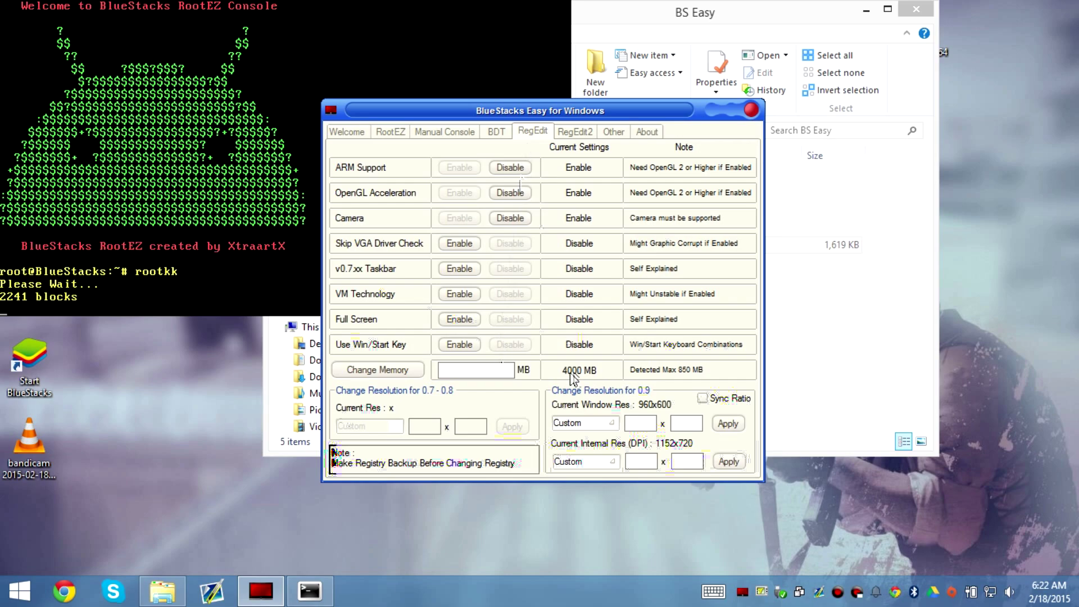
left_click(474, 134)
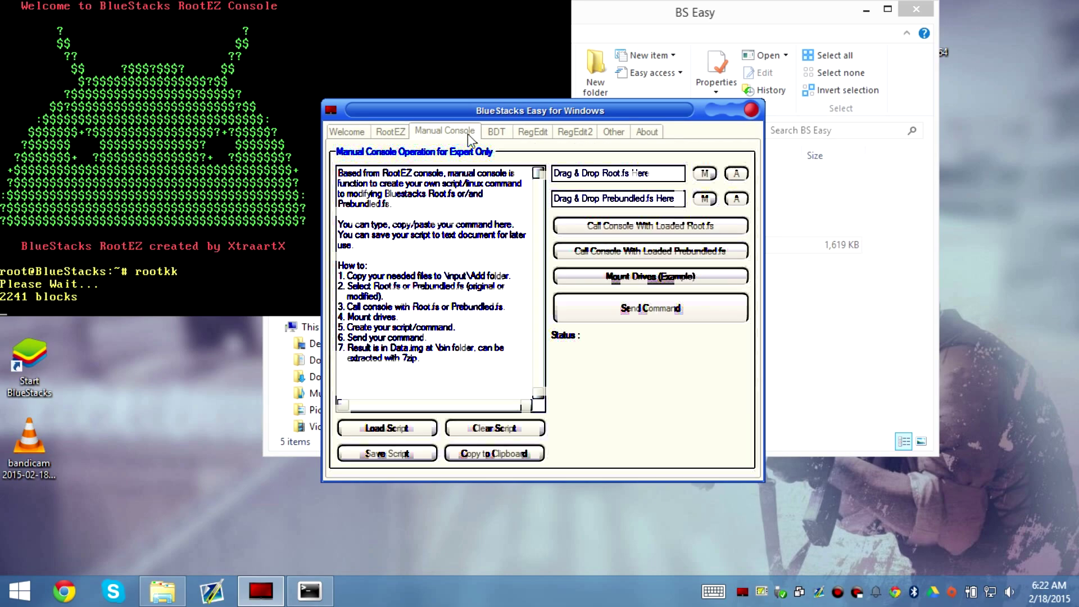
left_click(387, 134)
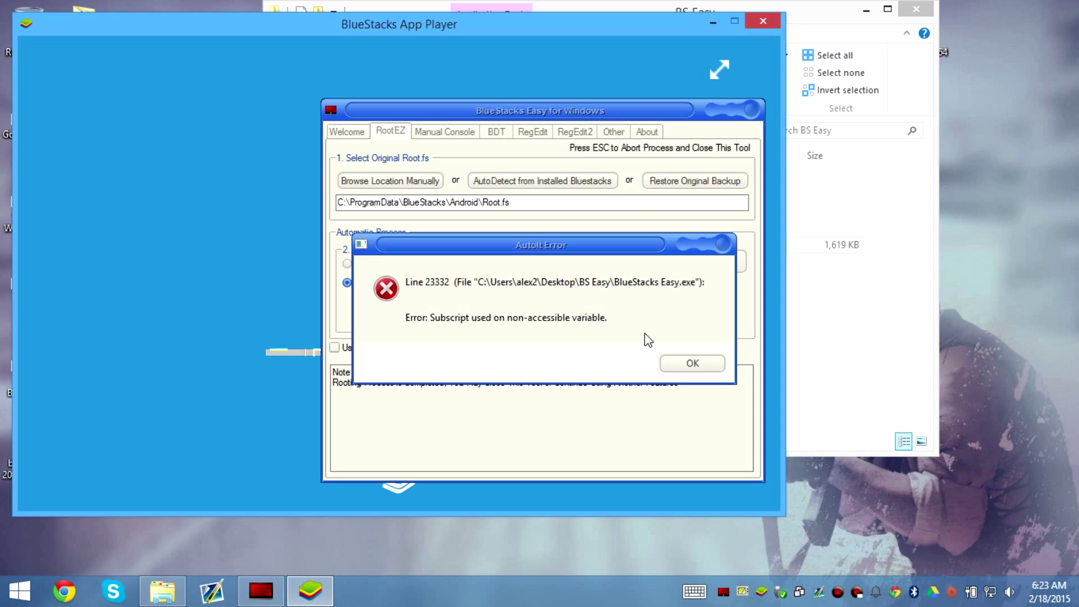
Step: Dismiss the AutoIt error and the BlueStacks launcher's welcome screen
left_click(692, 364)
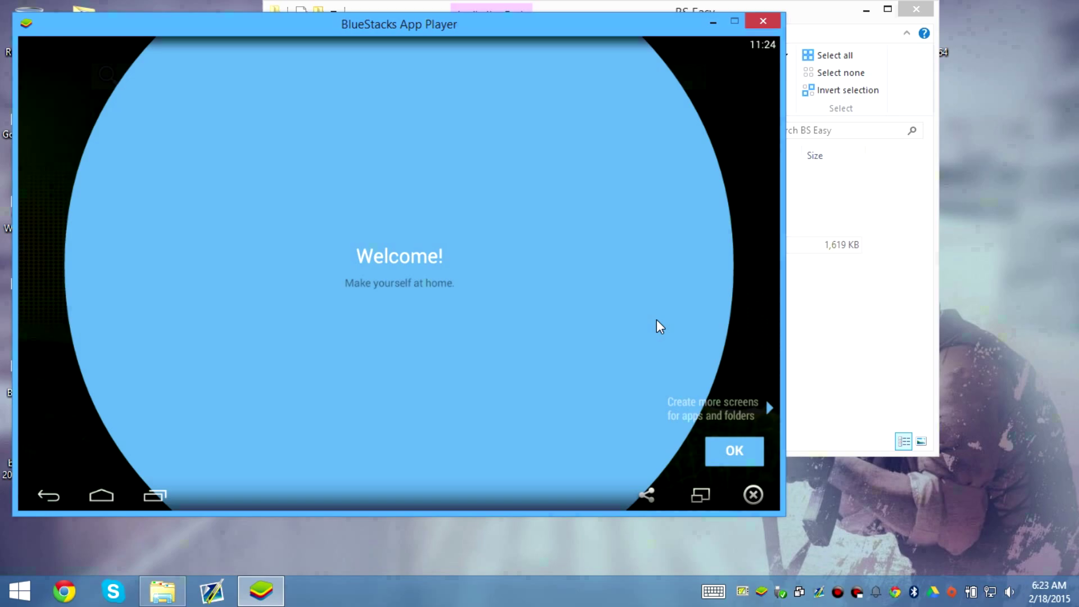
left_click(753, 455)
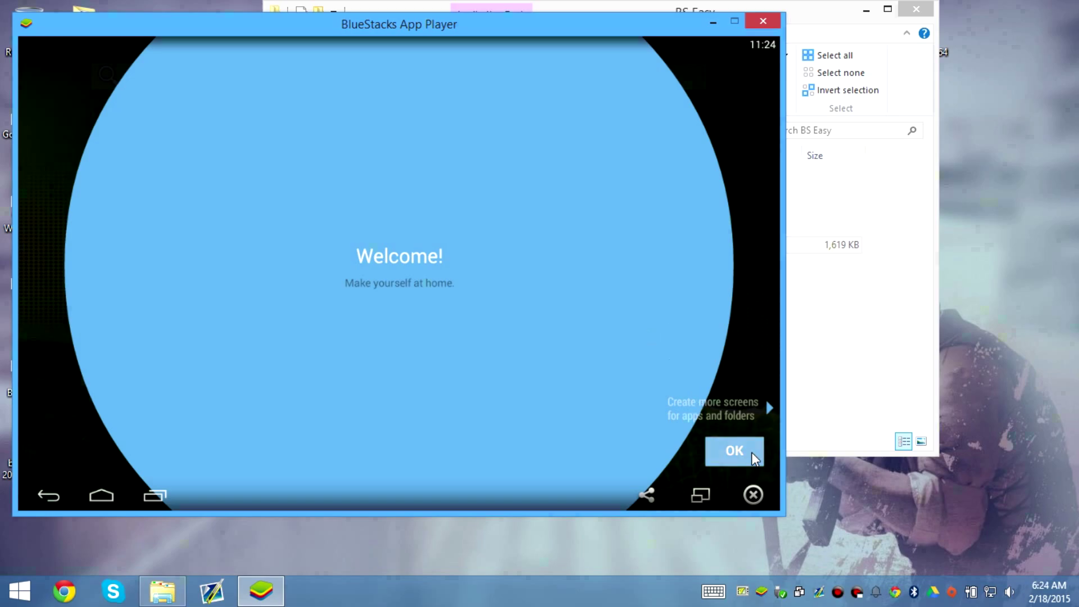
left_click(751, 453)
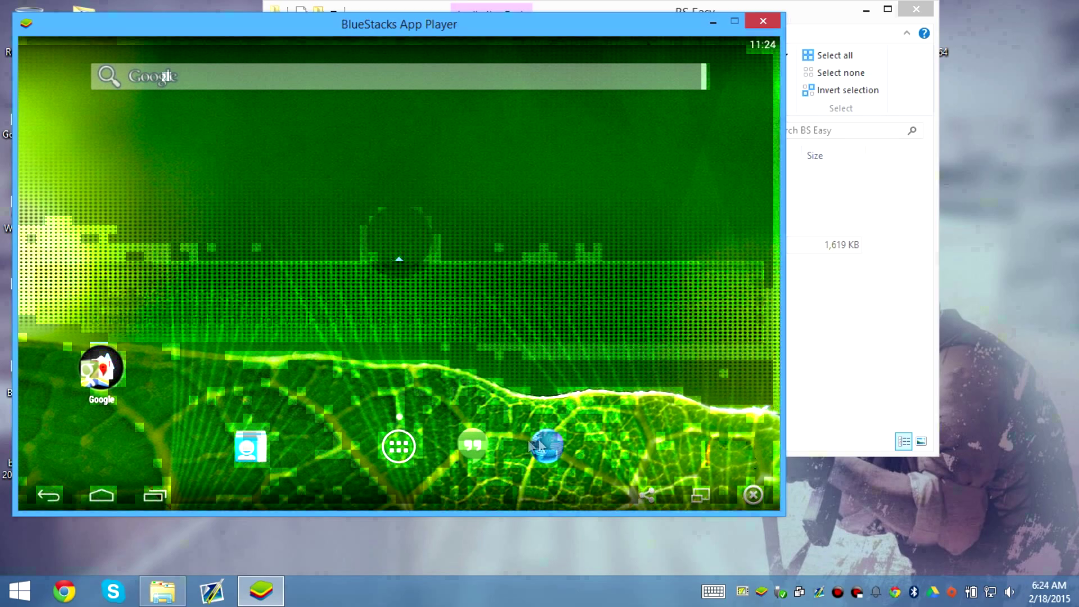
Step: Open Root Checker Basic from the app drawer, dismissing the drawer tip, and agree to its disclaimer
left_click(411, 453)
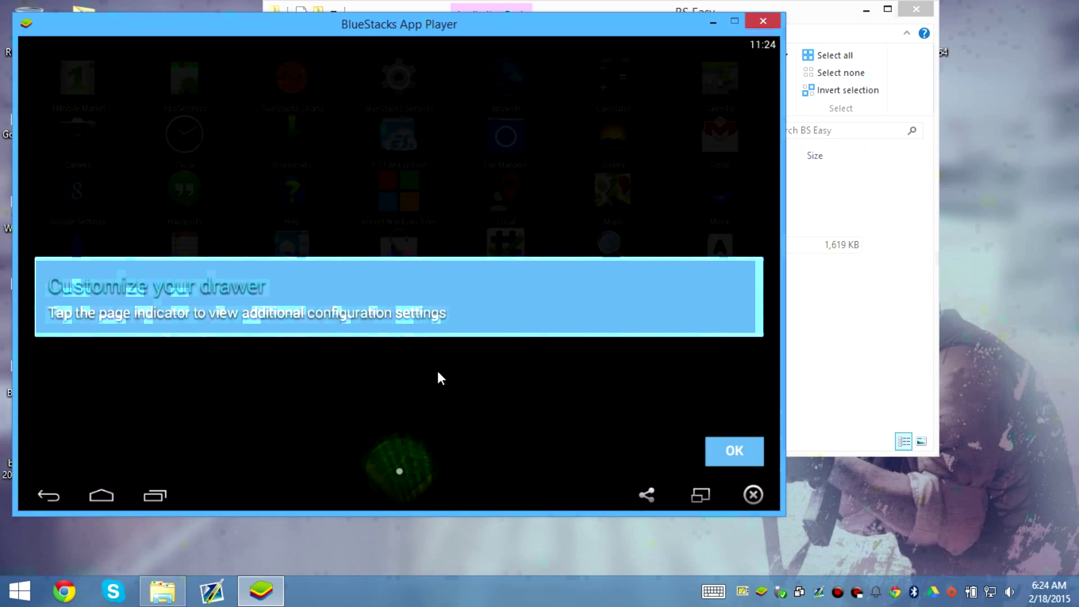
left_click(723, 450)
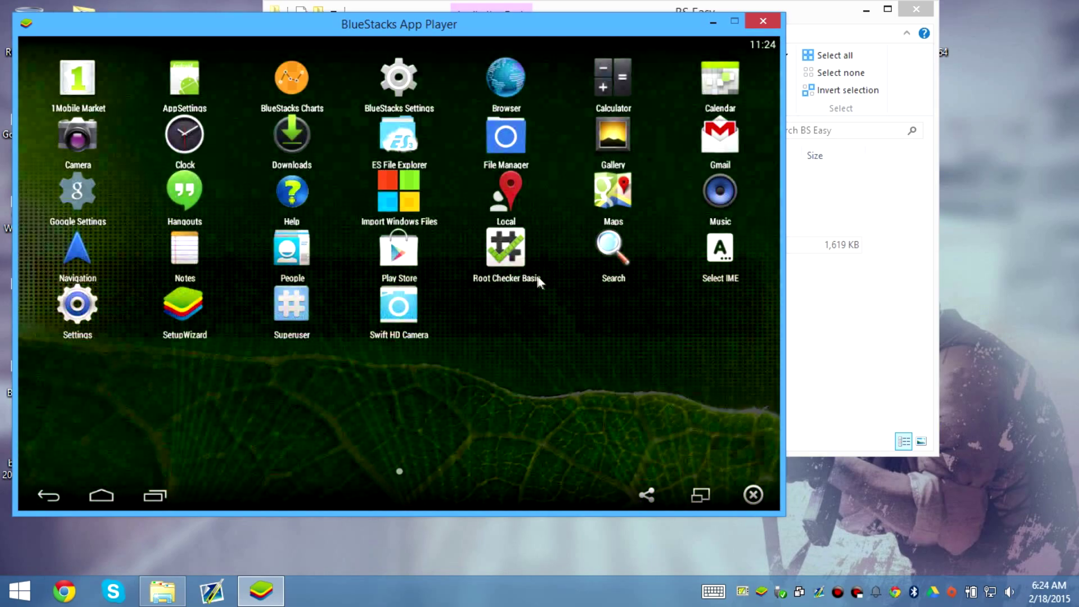
left_click(517, 273)
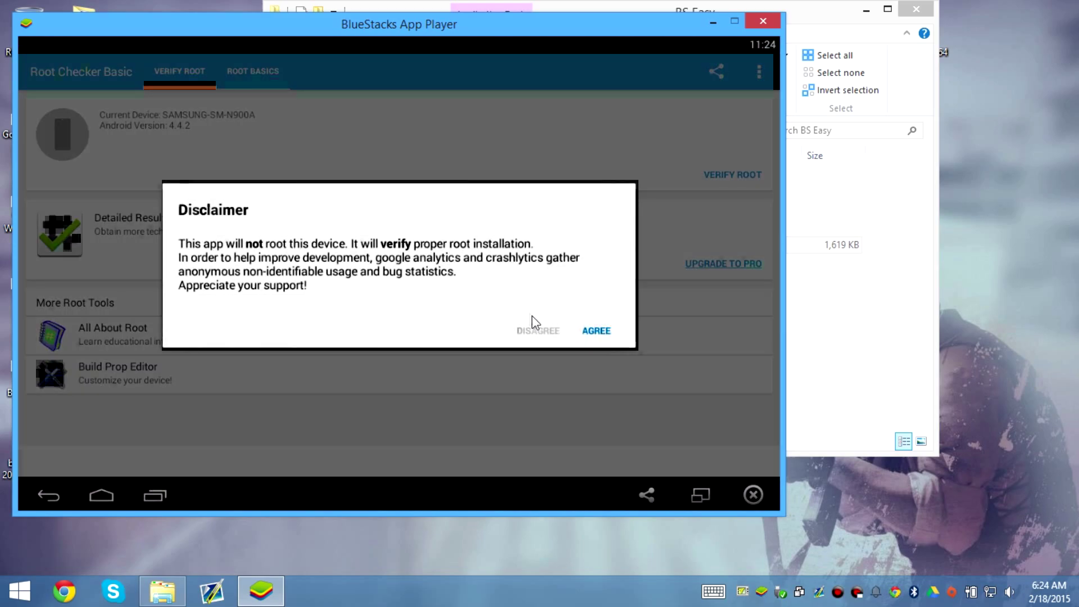
left_click(597, 331)
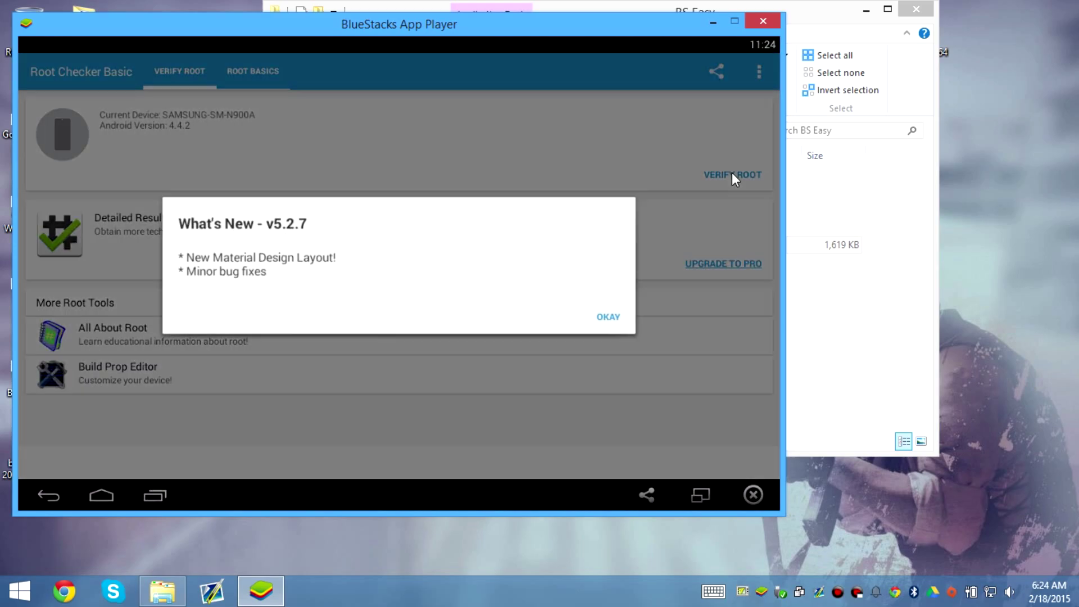
Step: Verify root in Root Checker Basic, allowing its Superuser request with the choice remembered forever
left_click(732, 173)
left_click(724, 177)
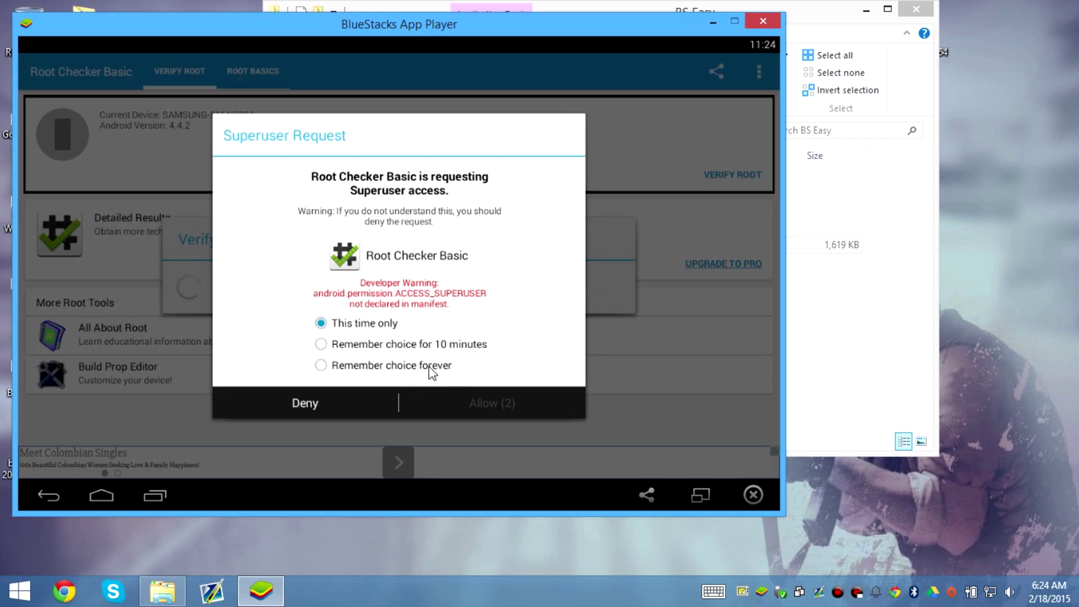
left_click(429, 367)
left_click(481, 405)
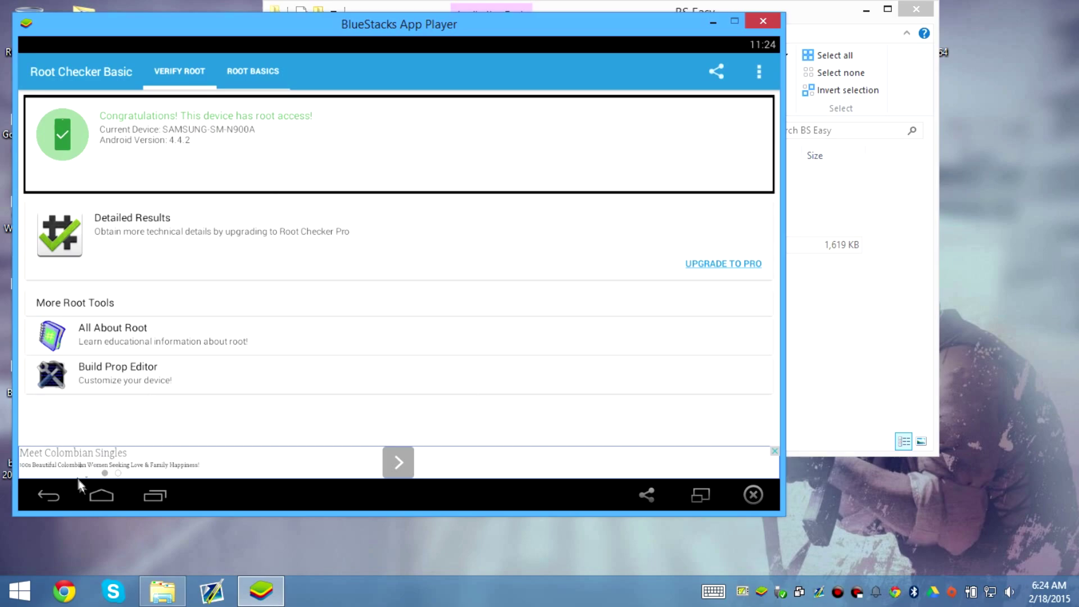
Step: Leave Root Checker Basic and remove it from the recent apps, returning to the Android home screen
left_click(101, 495)
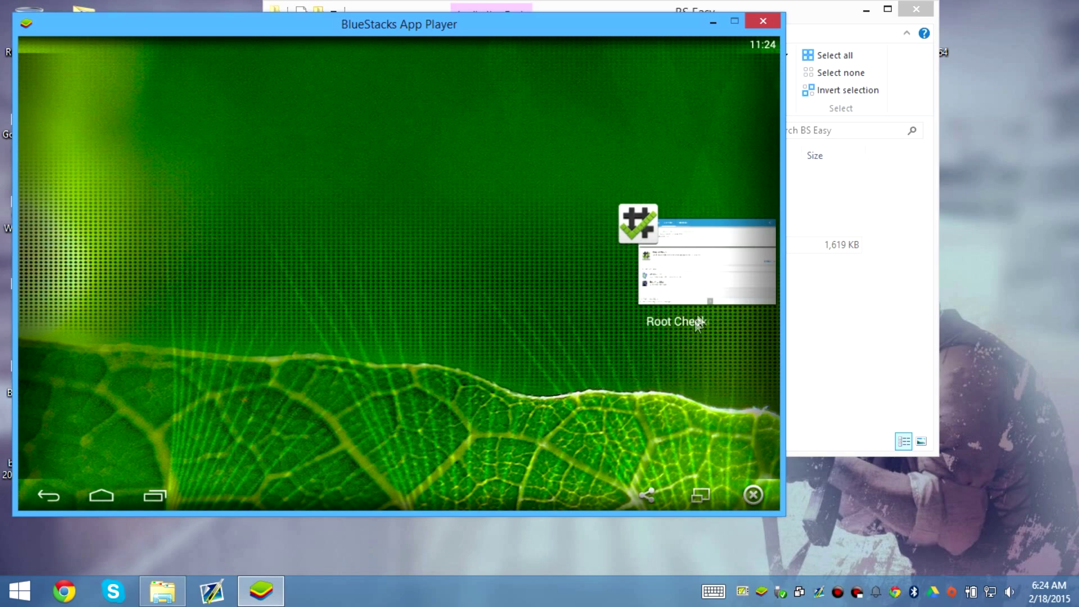
left_click_drag(694, 321, 707, 569)
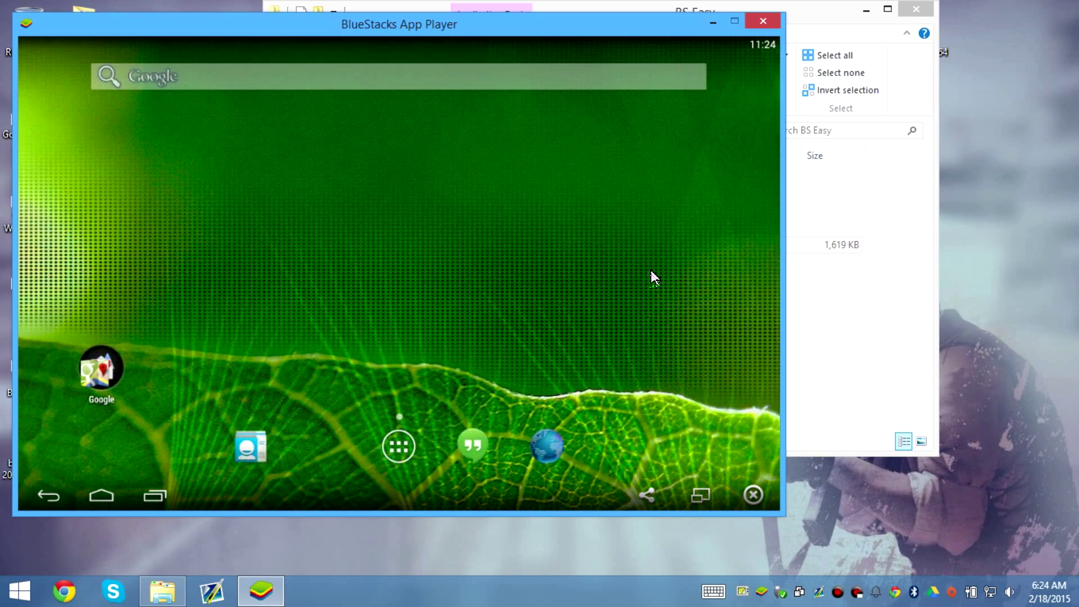